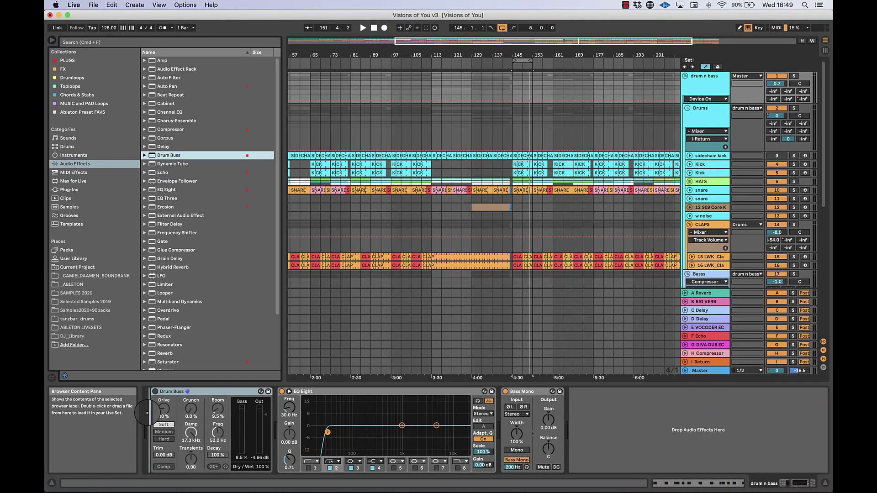
Step: Insert another Drum Buss at the start of the device chain and set Drive to 20 %, Crunch to 14 % and Boom to 17 %
left_click_drag(147, 412, 147, 412)
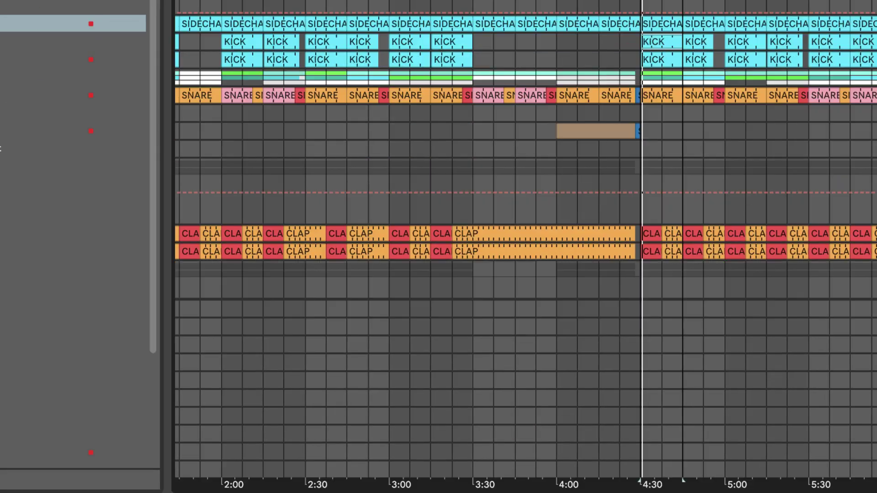
left_click_drag(244, 320, 245, 368)
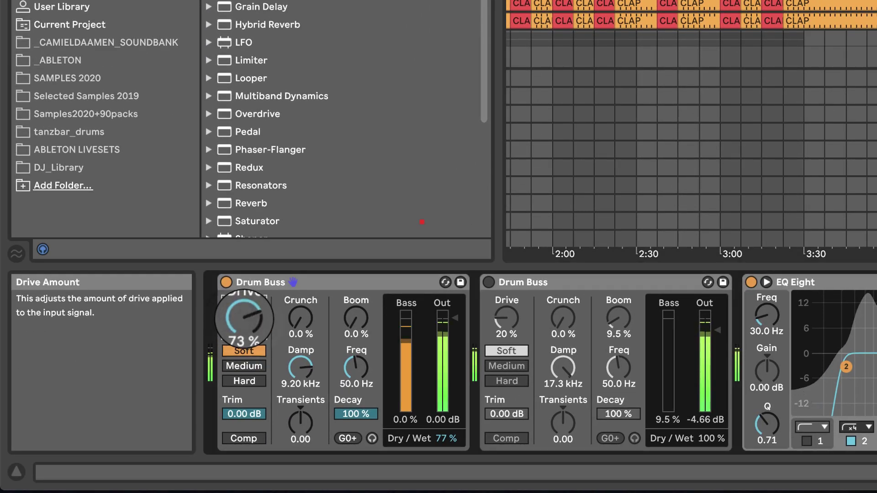
mouse_move(300, 318)
left_mouse_down()
mouse_move(301, 301)
mouse_move(300, 311)
left_mouse_up()
mouse_move(356, 318)
left_mouse_down()
mouse_move(356, 293)
mouse_move(354, 324)
left_mouse_up()
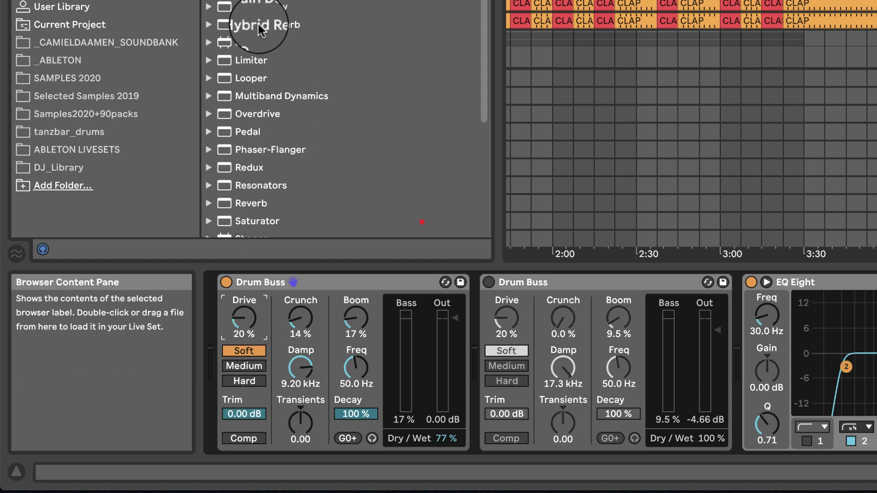
Step: Find Saturator in the audio effects list and select its entry without loading it
scroll(210, 160, "down", 3)
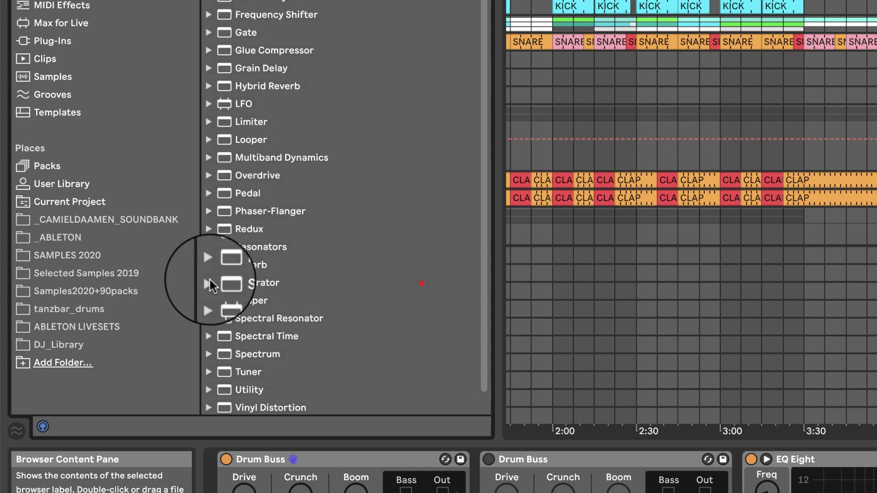
left_click(209, 160)
left_click(210, 286)
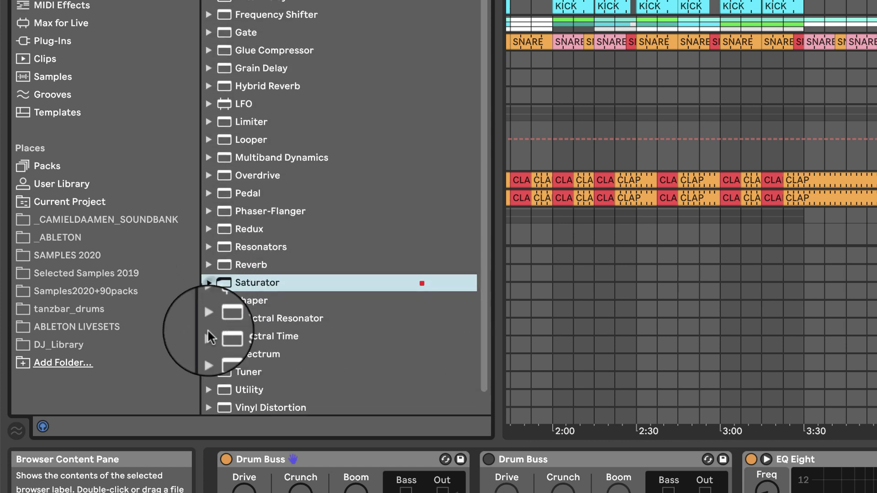
scroll(246, 182, "up", 4)
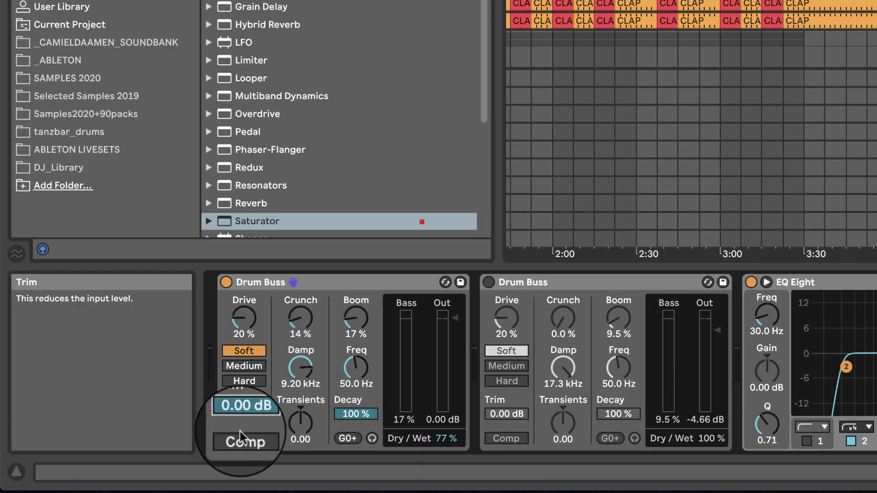
Step: Switch the first Drum Buss's Comp on and off again, and lower its Drive to 17 %
left_click(242, 438)
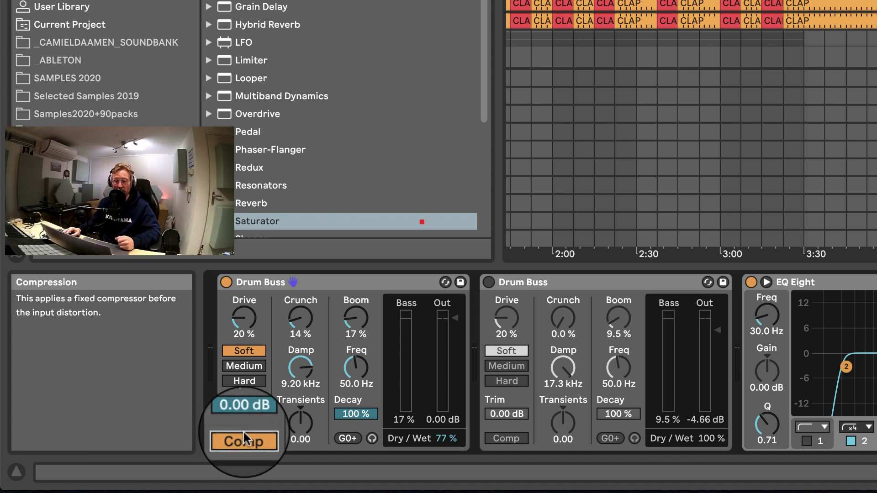
left_click(243, 433)
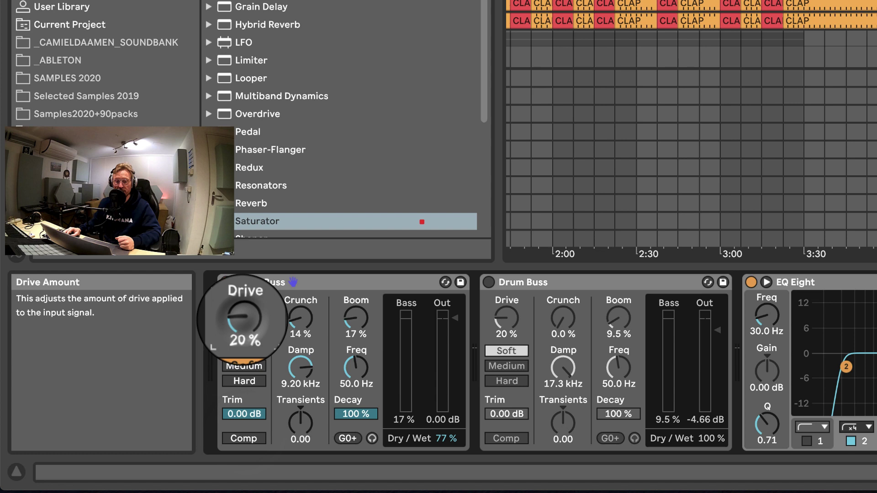
left_click_drag(244, 319, 244, 325)
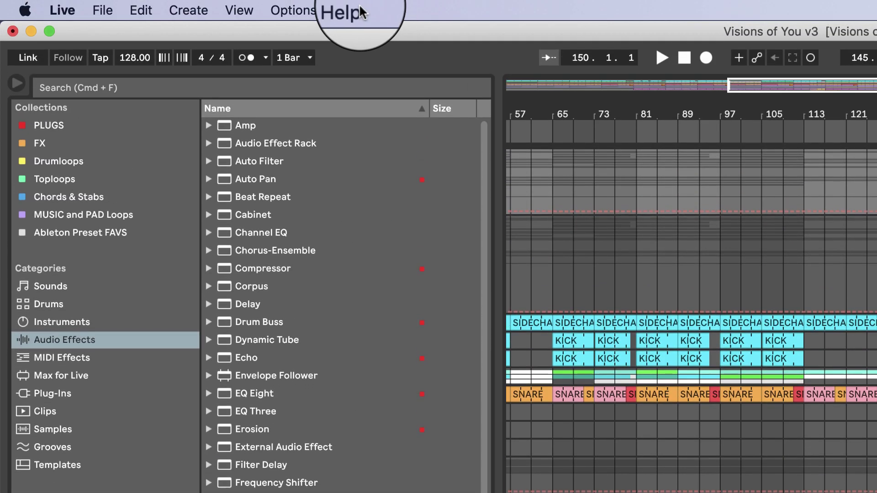
Step: Open the Live manual in Preview and search it for "drum buss"
left_click(360, 10)
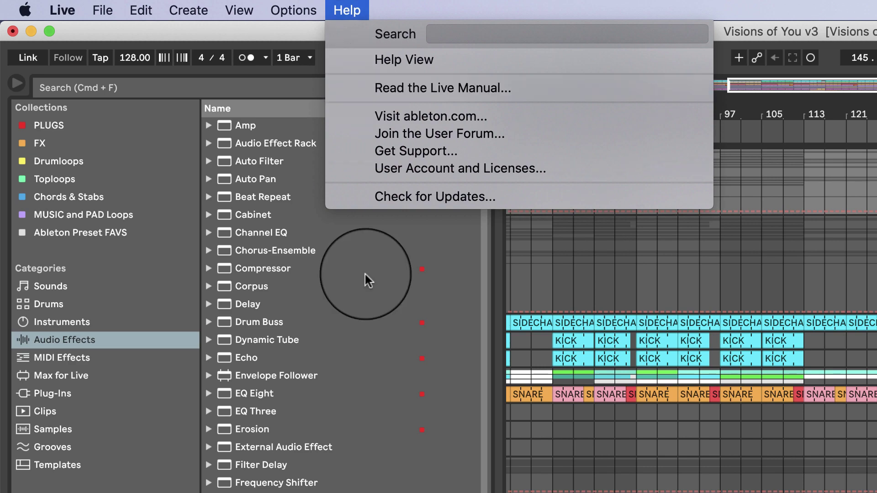
key("Escape")
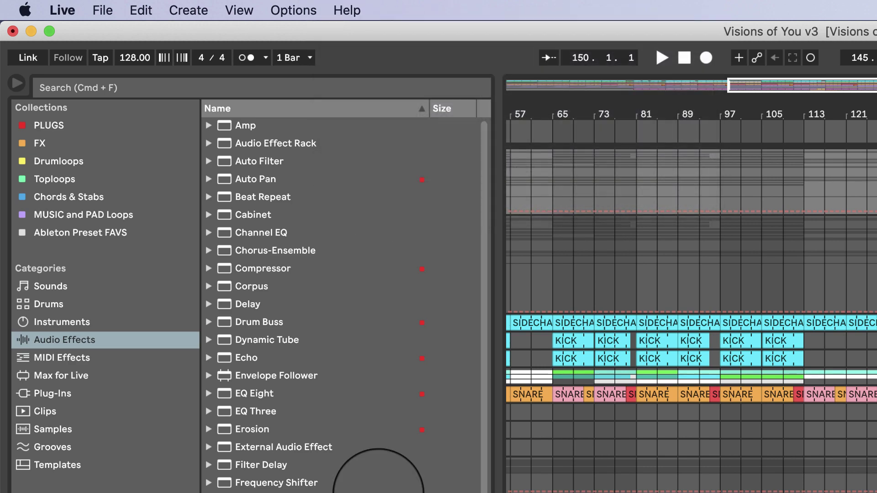
left_click(347, 10)
left_click(393, 85)
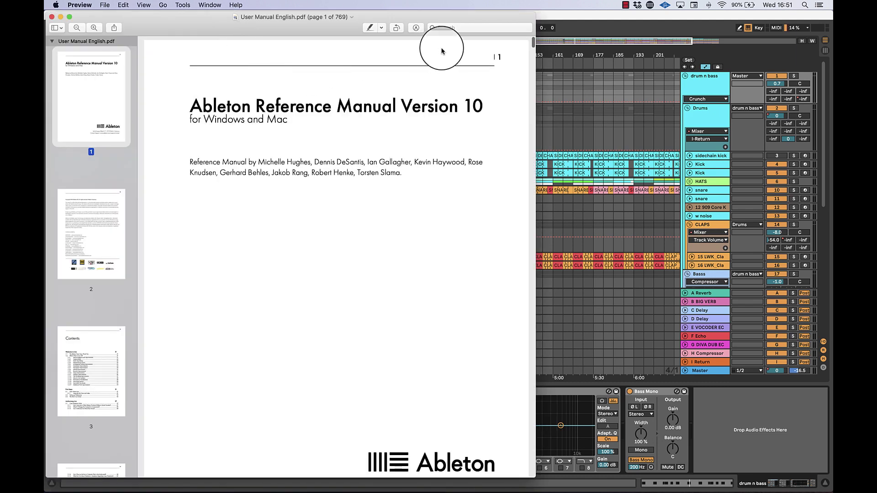
left_click(463, 28)
type("dr")
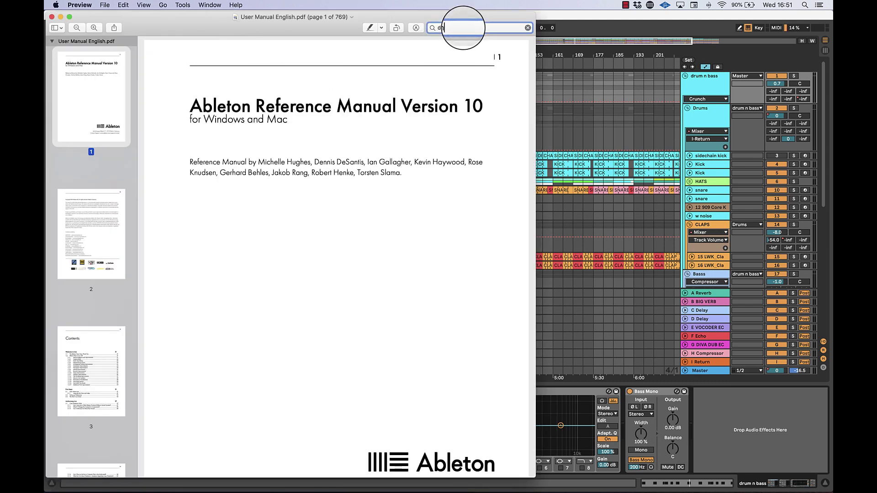
type("um buss")
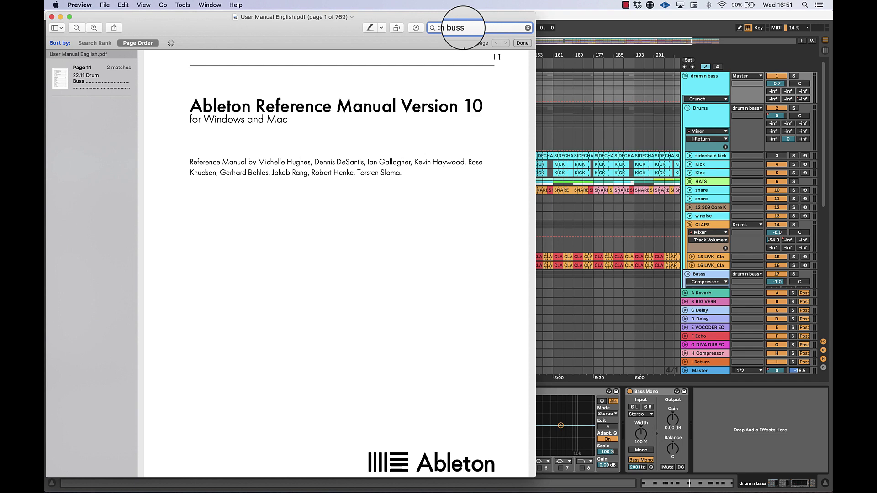
Step: Go to manual section 22.11 on Drum Buss, read the Trim and Comp descriptions, and close the manual to return to Live
left_click(57, 75)
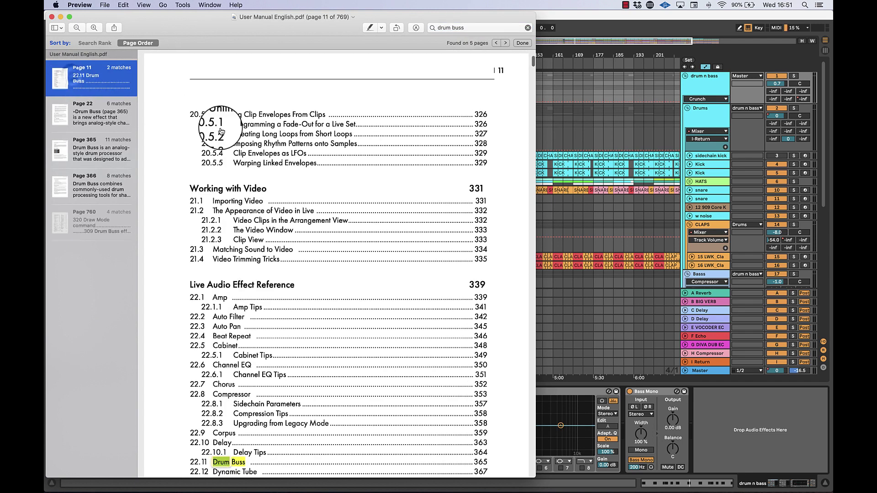
scroll(238, 366, "down", 2)
left_click(231, 417)
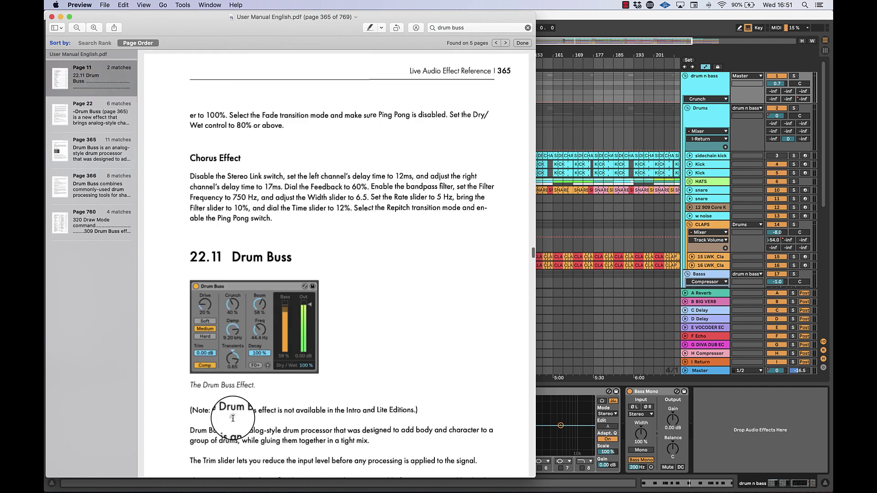
scroll(232, 320, "down", 5)
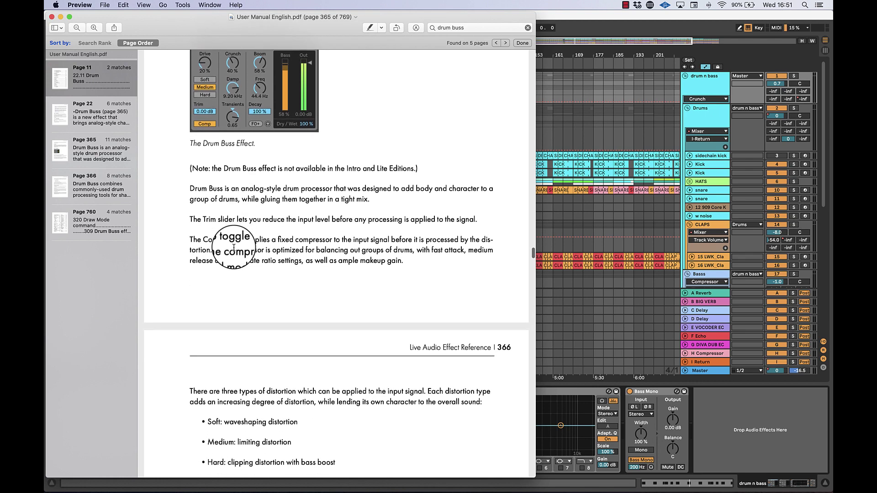
scroll(233, 248, "down", 1)
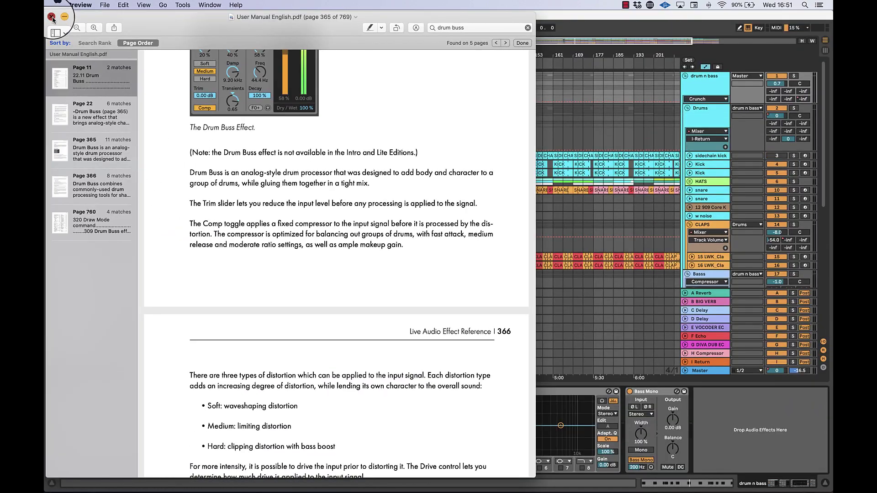
left_click(52, 17)
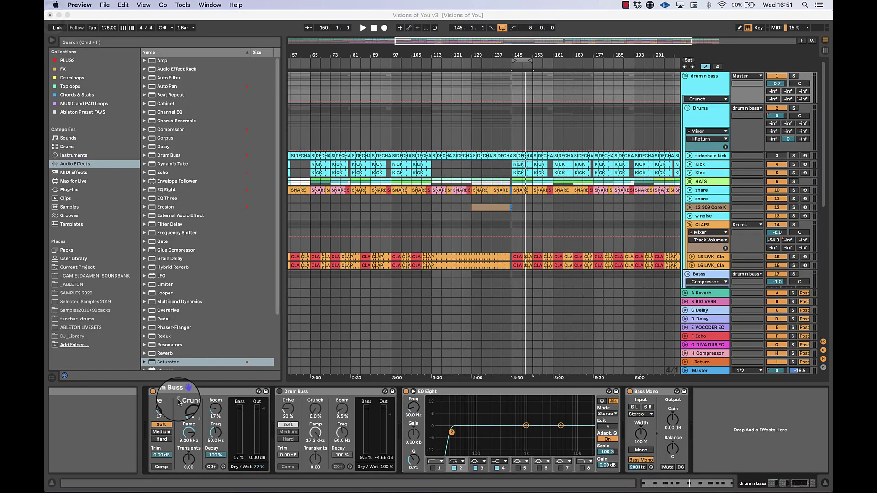
Step: Set the first Drum Buss's Crunch to 16 % while auditioning the drums, and set Damp to 16.8 kHz
left_click(187, 411)
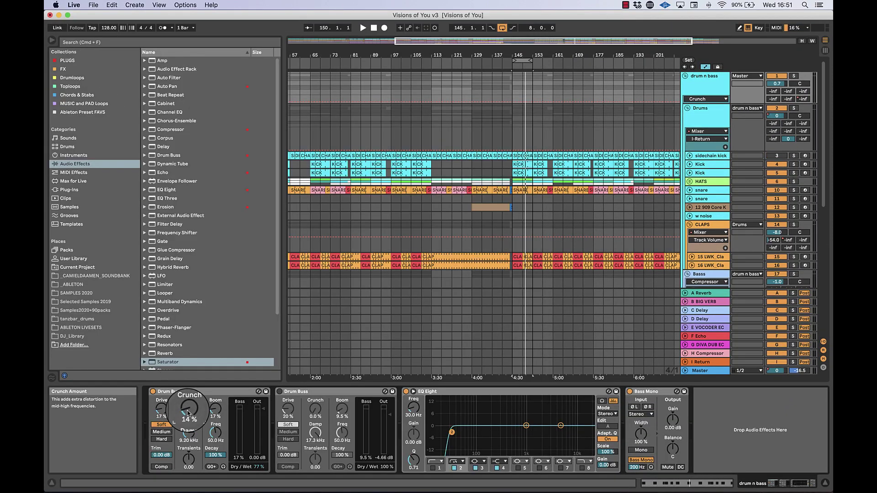
key("space")
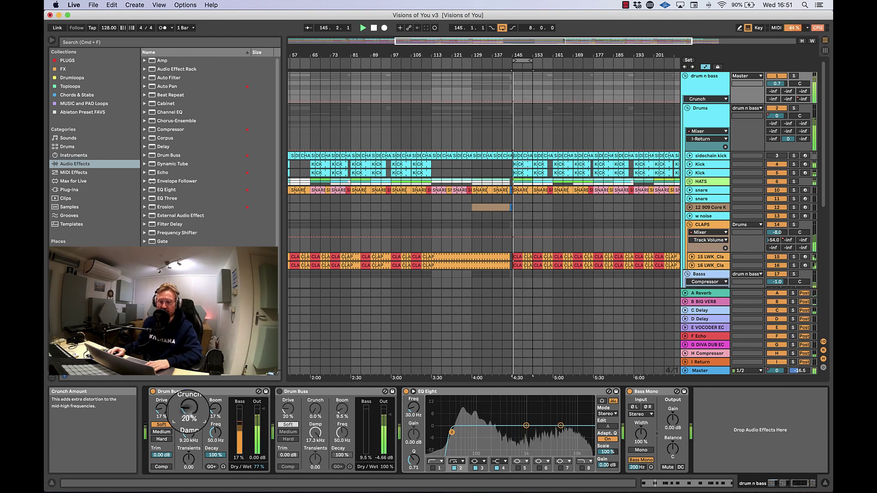
mouse_move(187, 413)
left_mouse_down()
mouse_move(188, 383)
mouse_move(189, 427)
mouse_move(161, 393)
mouse_move(162, 413)
mouse_move(189, 412)
left_mouse_up()
key("space")
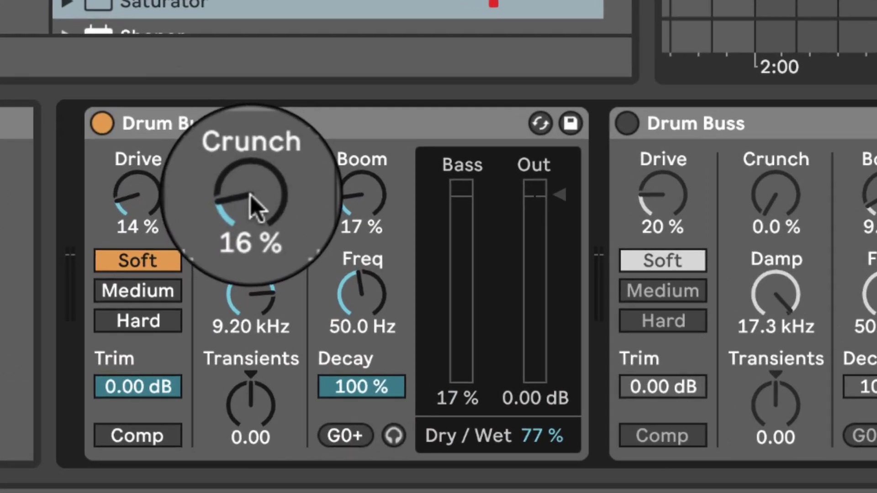
left_click_drag(247, 290, 247, 256)
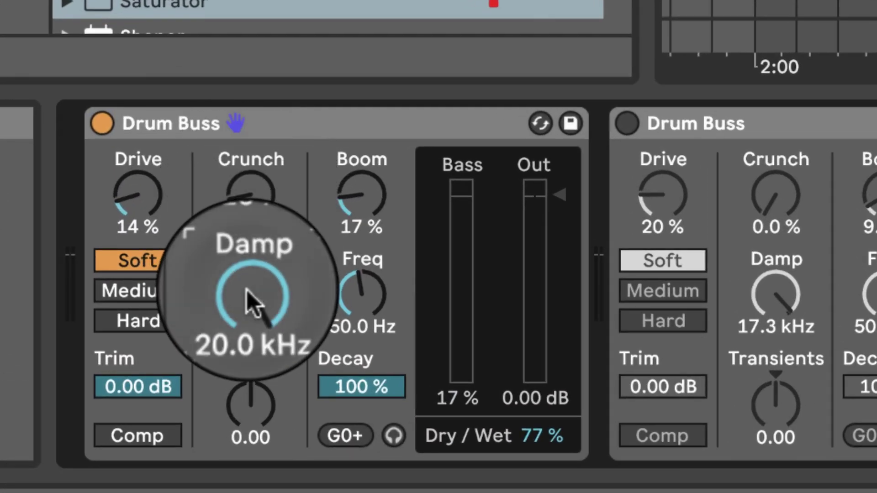
left_click_drag(247, 289, 247, 295)
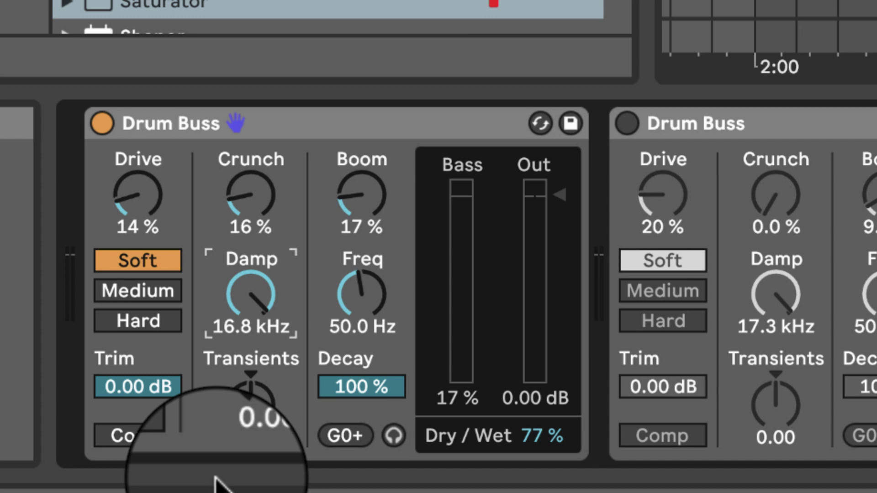
Step: Audition the first Drum Buss with Transients at -1.00, and reset Transients to 0.00
left_click_drag(250, 407, 250, 439)
key("space")
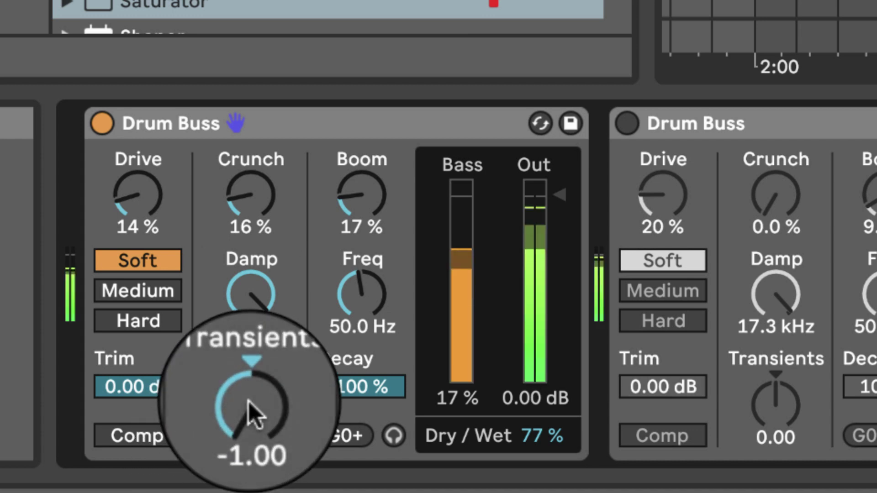
left_click_drag(250, 402, 247, 438)
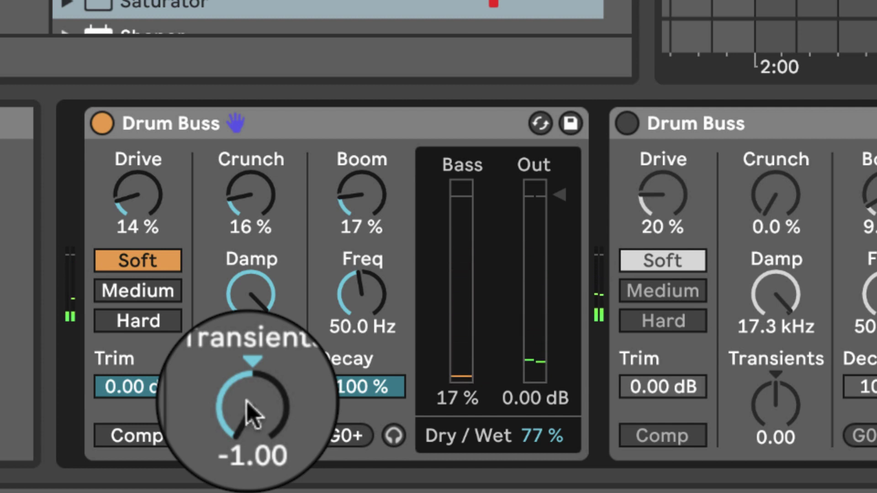
key("Delete")
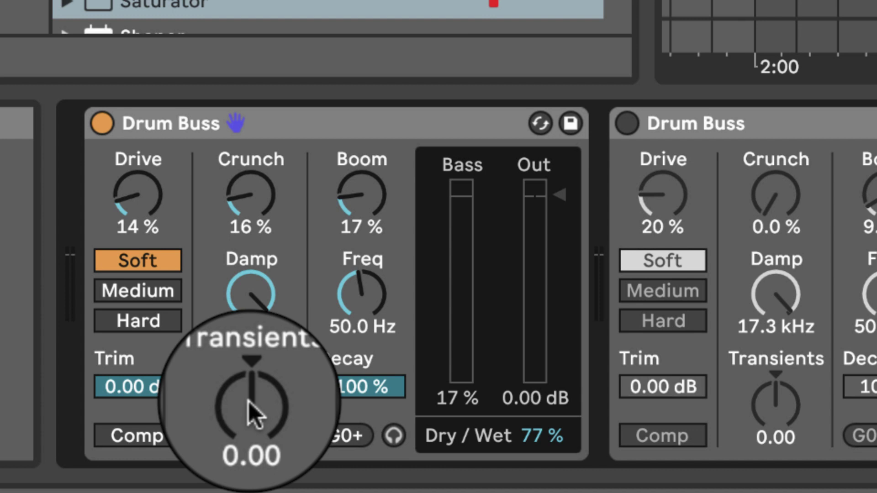
mouse_move(248, 402)
left_mouse_down()
mouse_move(249, 360)
mouse_move(249, 451)
mouse_move(248, 353)
mouse_move(249, 402)
left_mouse_up()
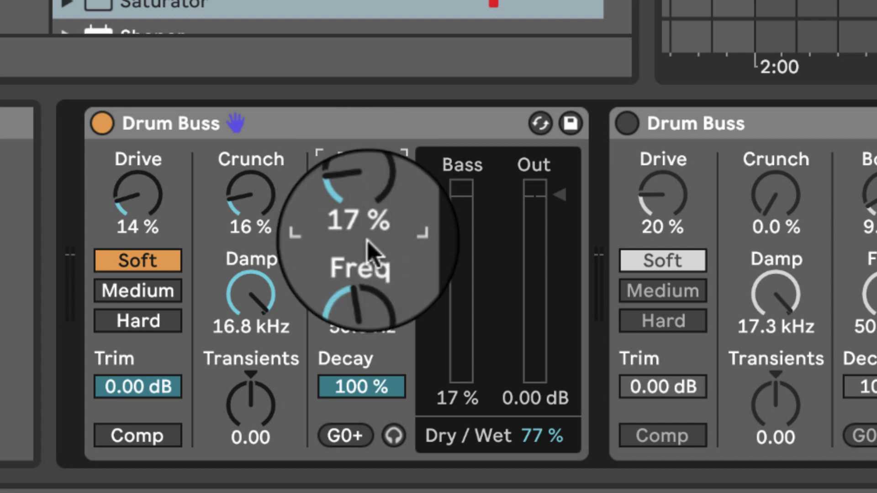
Step: Adjust the first Drum Buss's Boom frequency and snap it to the note G0 at 49.0 Hz
mouse_move(351, 384)
left_mouse_down()
mouse_move(351, 398)
mouse_move(348, 385)
left_mouse_up()
mouse_move(356, 313)
left_mouse_down()
mouse_move(356, 300)
mouse_move(358, 309)
left_mouse_up()
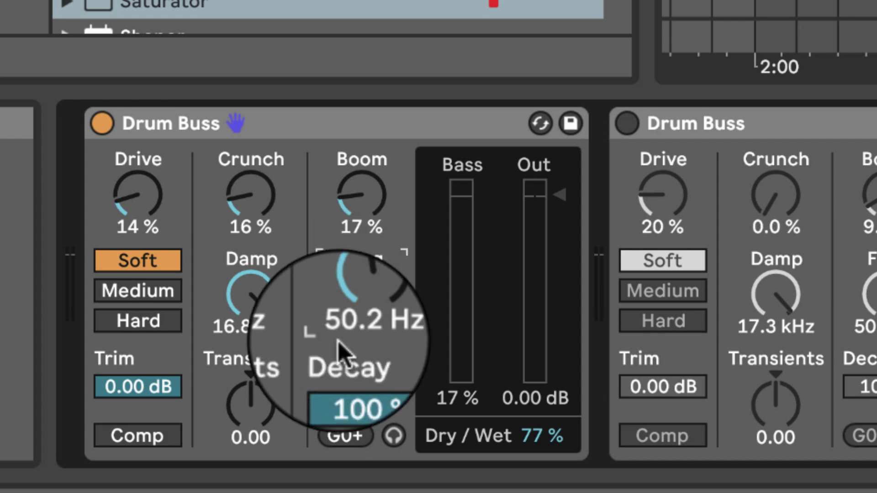
left_click(343, 443)
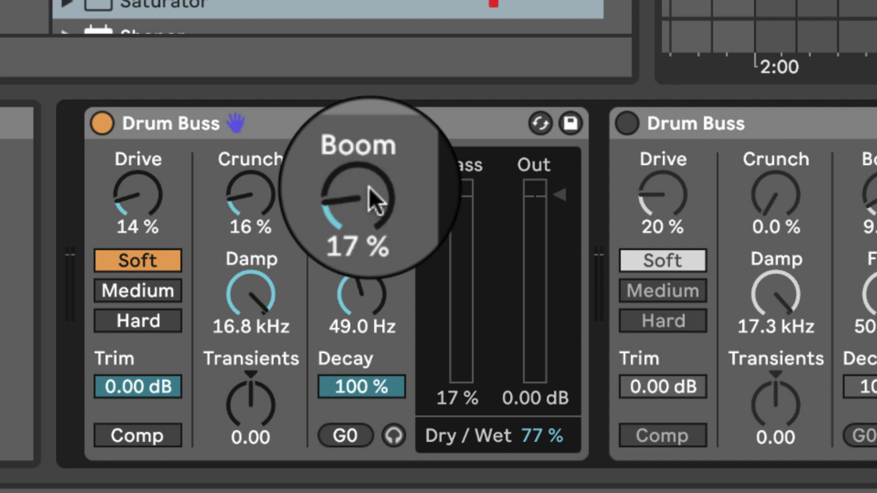
Step: Try Boom at 50 % and 32 % with Decay at 38 % and 100 % on the first Drum Buss during playback
key("space")
mouse_move(359, 197)
left_mouse_down()
mouse_move(358, 169)
mouse_move(362, 190)
left_mouse_up()
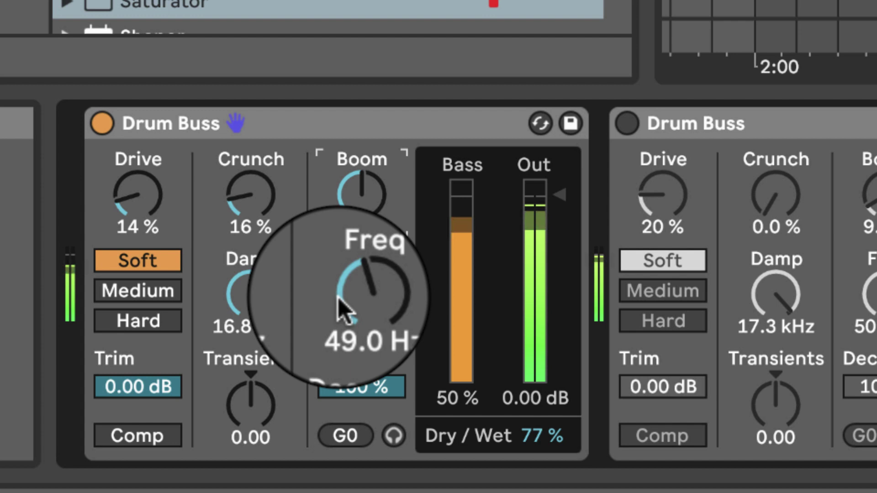
left_click_drag(347, 386, 347, 384)
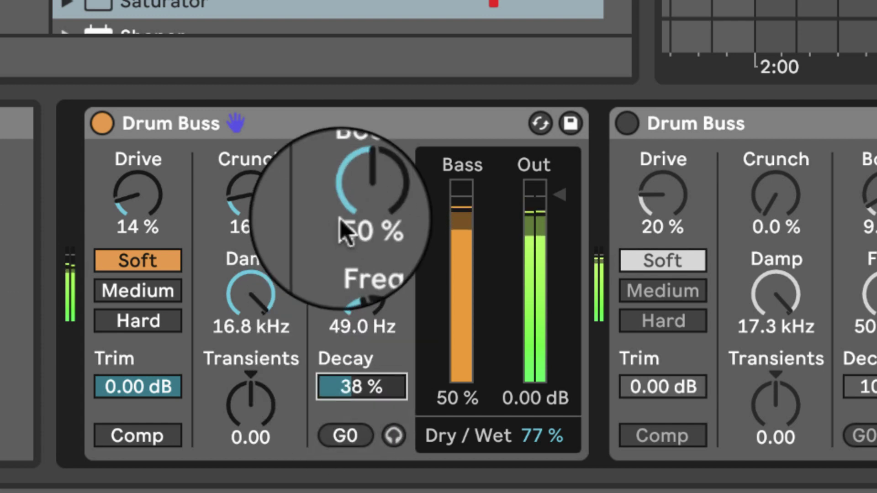
left_click_drag(340, 219, 361, 219)
left_click_drag(355, 386, 355, 366)
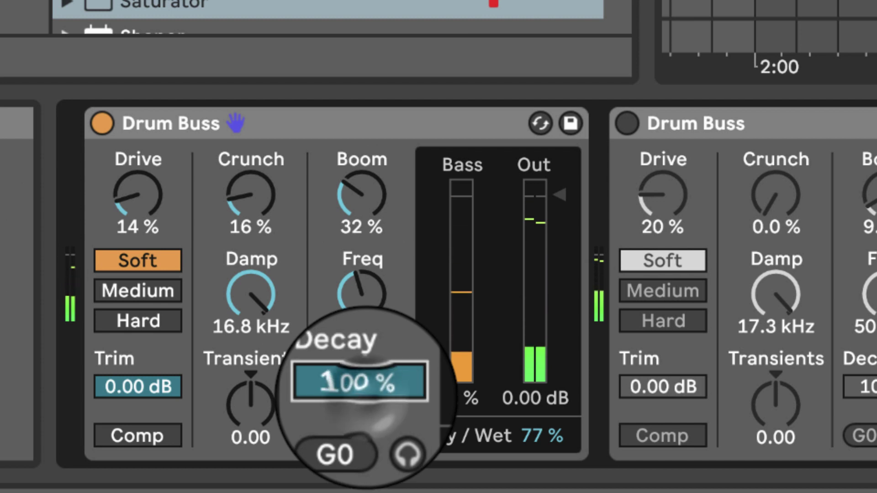
Step: Lower the first Drum Buss's Boom to 12 % and its Decay to 77 %
left_click_drag(355, 207, 356, 199)
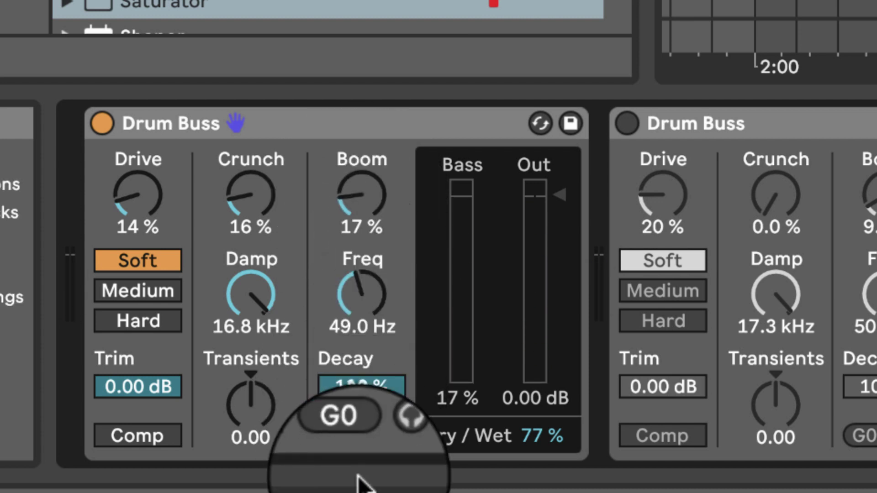
left_click_drag(354, 386, 354, 394)
mouse_move(349, 246)
left_mouse_down()
mouse_move(352, 227)
mouse_move(349, 255)
left_mouse_up()
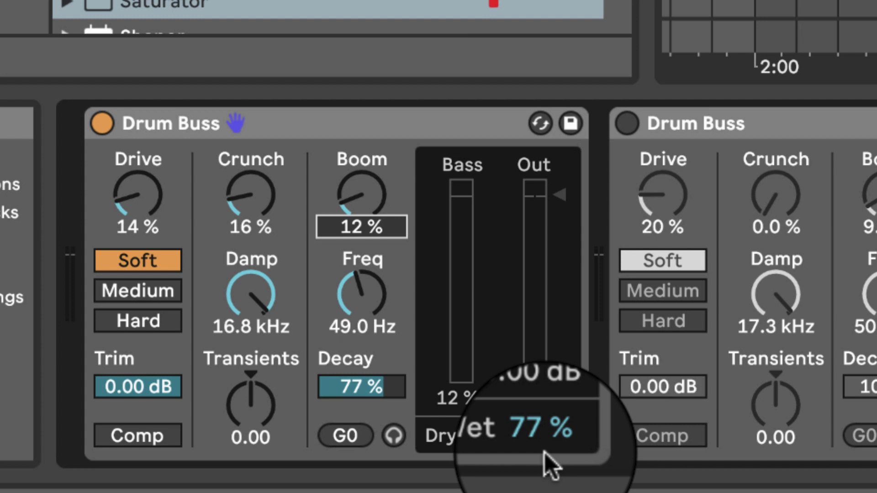
Step: Set the first Drum Buss's Dry/Wet to 70 % and its output gain to -3.66 dB
mouse_move(541, 436)
left_mouse_down()
mouse_move(541, 452)
mouse_move(541, 425)
mouse_move(542, 441)
left_mouse_up()
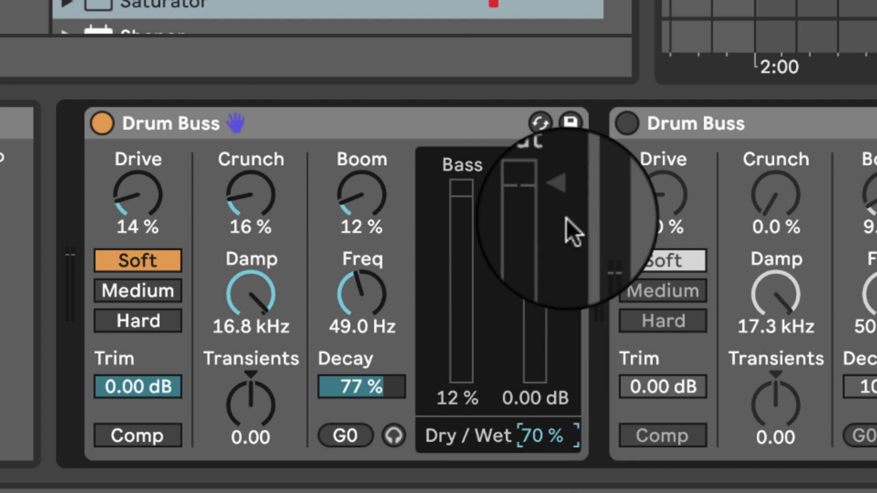
left_click_drag(567, 228, 567, 256)
left_click_drag(548, 201, 548, 206)
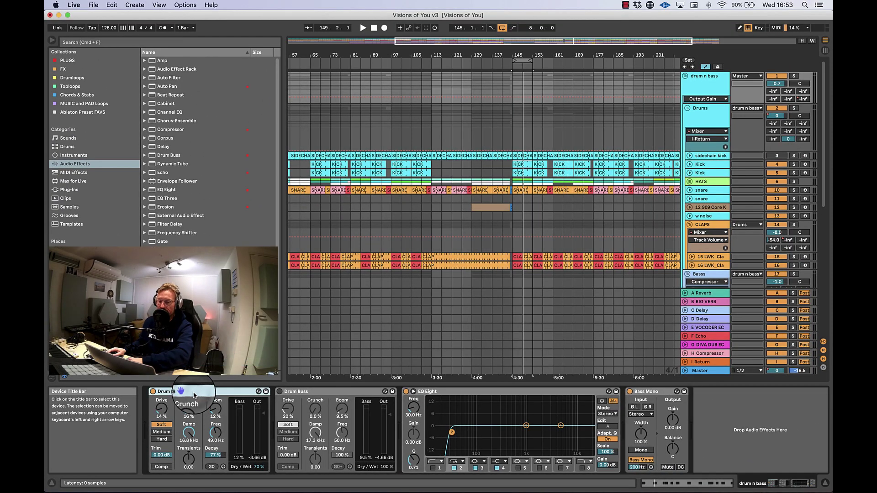
Step: Delete the first Drum Buss from the drum n bass group and switch to the Session View mixer
key("Delete")
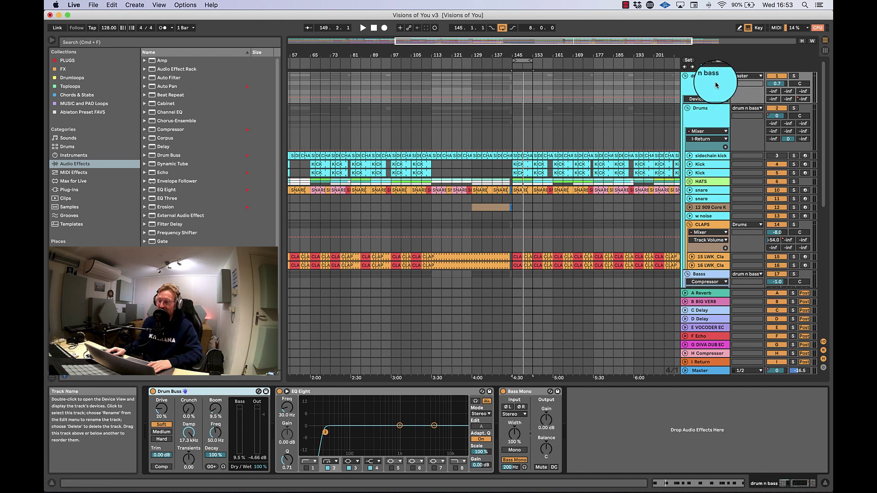
key("Tab")
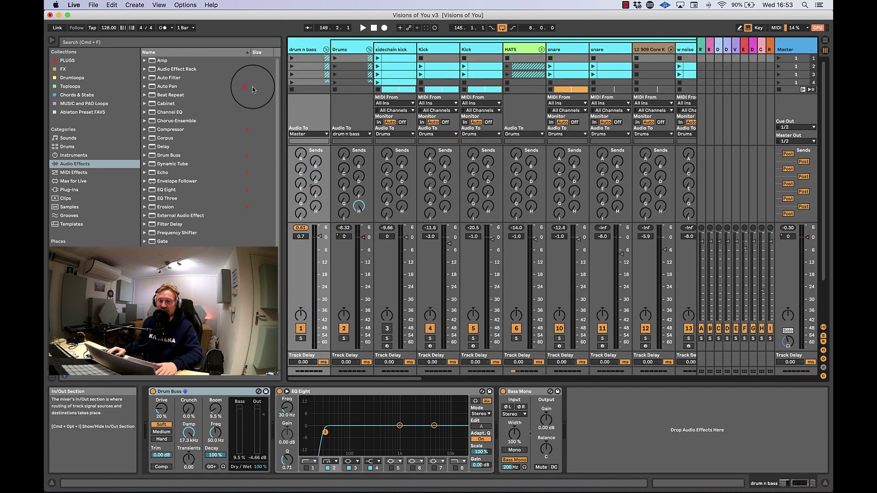
Step: Bypass the remaining Drum Buss, reset the drum n bass group's peak level and play the loop to measure the unprocessed peak
left_click(300, 228)
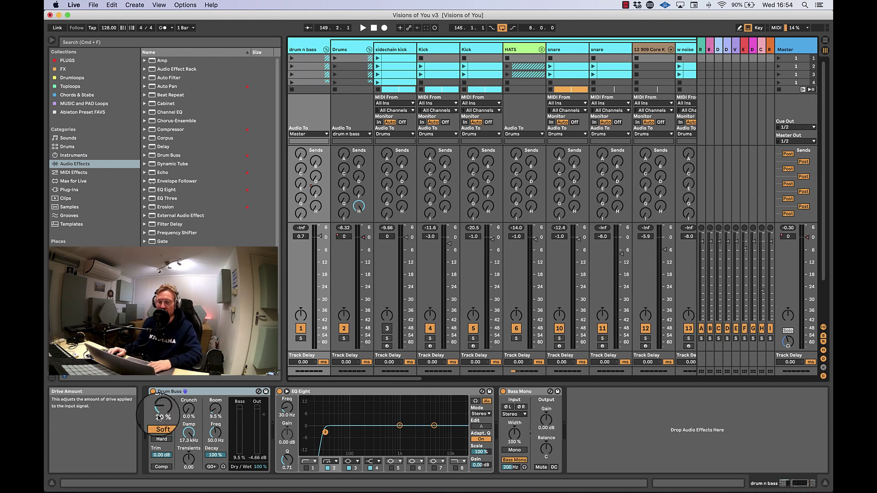
left_click(153, 393)
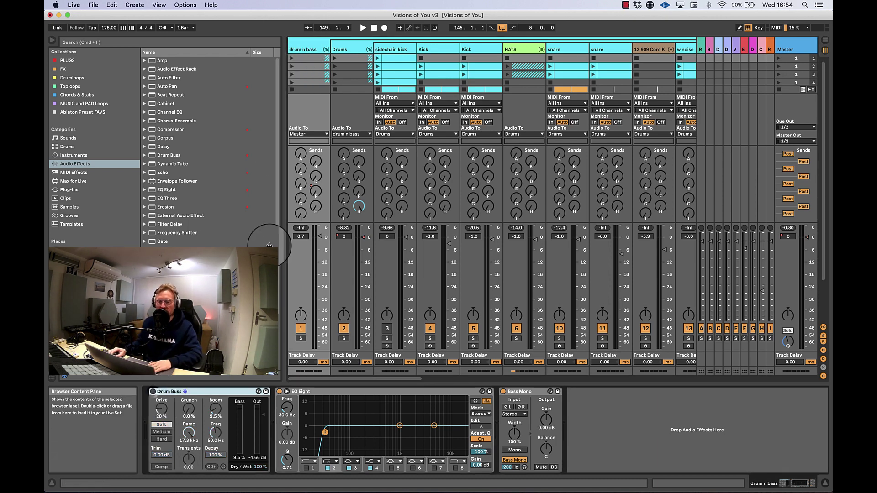
left_click(302, 229)
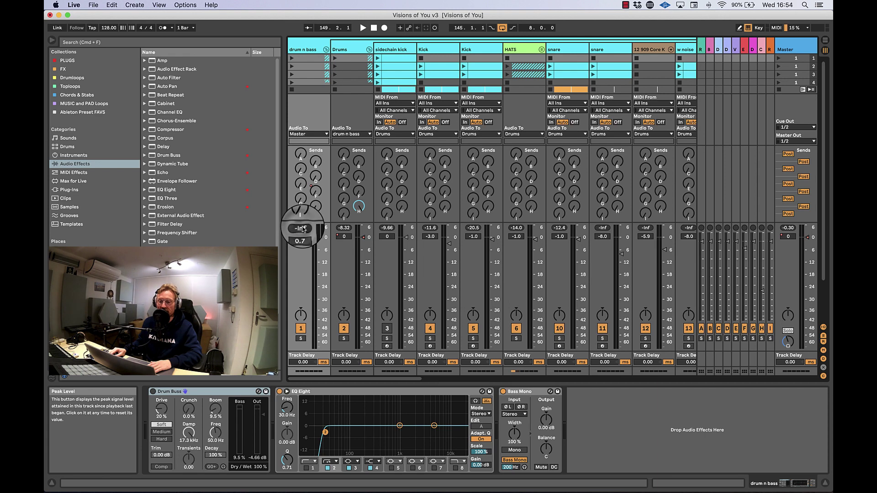
left_click(301, 229)
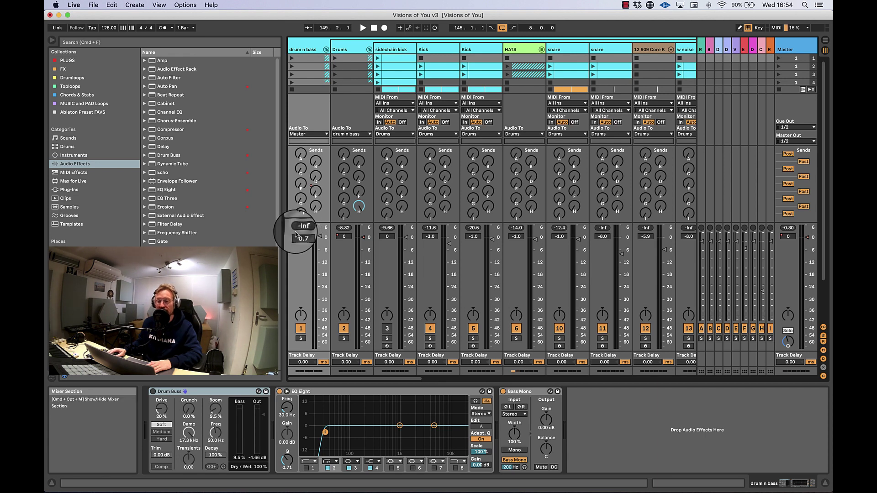
key("space")
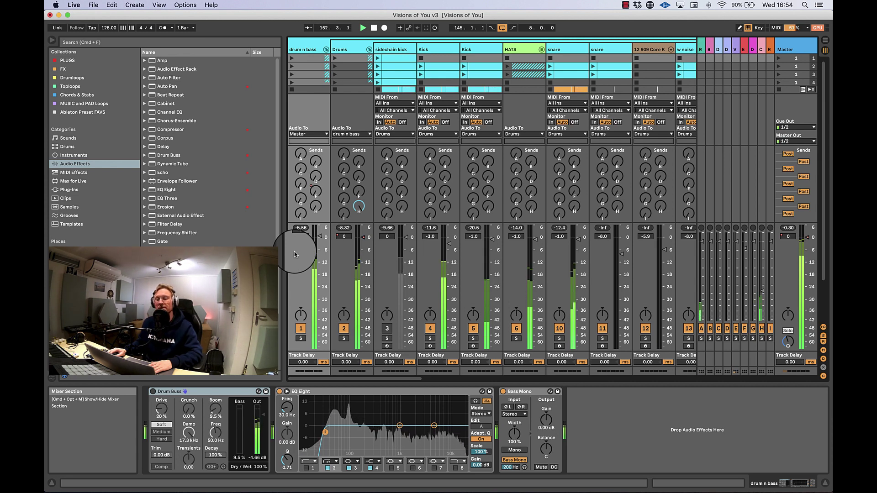
Step: Reset the group's peak level, reactivate the Drum Buss and play the loop to measure the processed peak
left_click(299, 228)
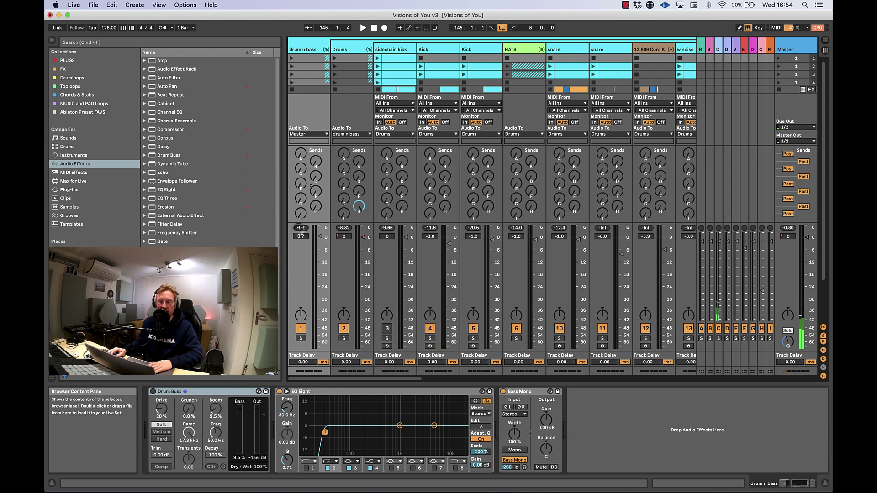
left_click(153, 392)
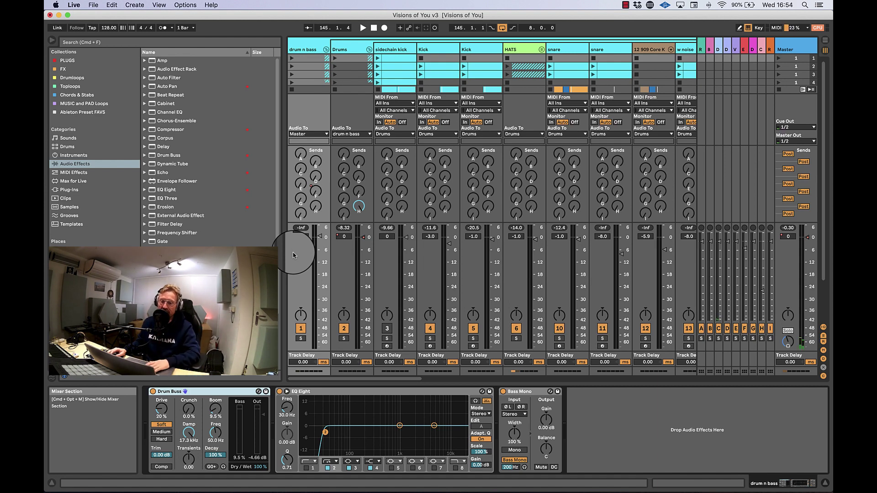
key("space")
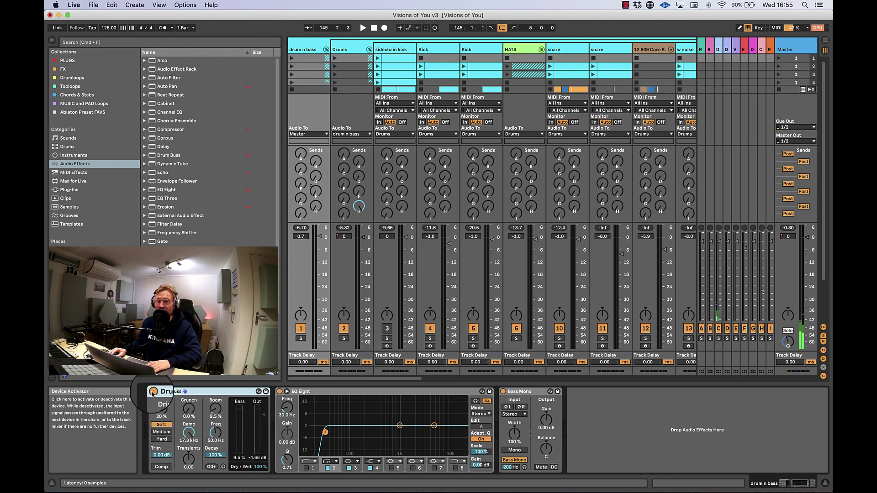
Step: Compare the loop with the Drum Buss switched off and on during playback, leaving it active
key("space")
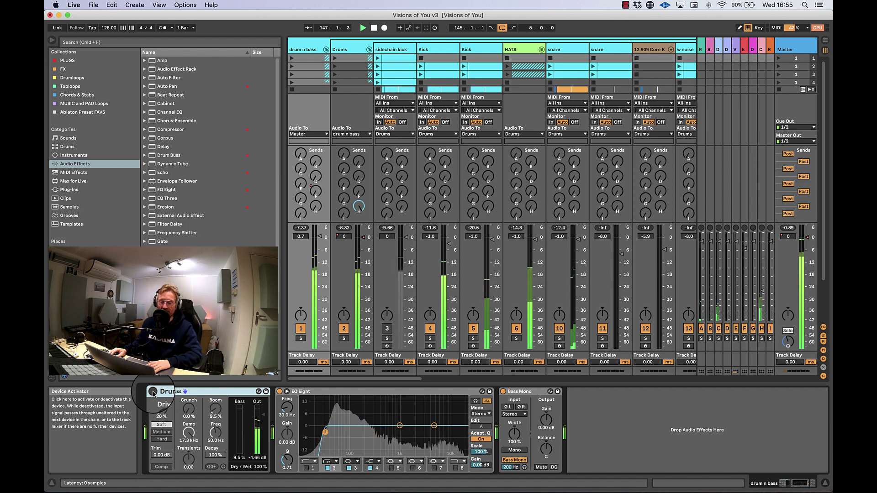
left_click(153, 392)
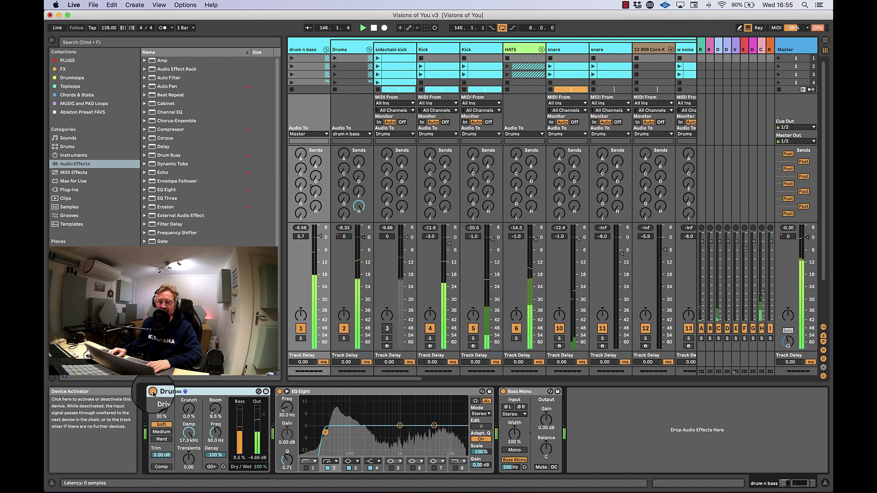
left_click(153, 392)
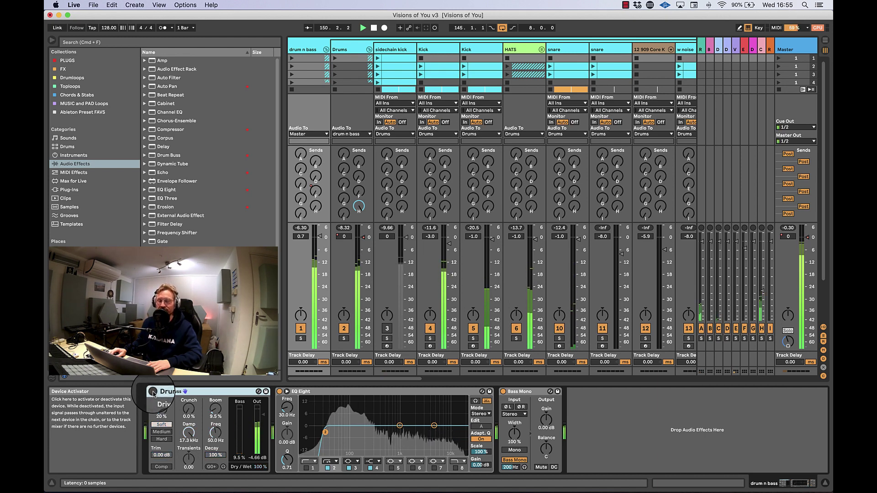
left_click(152, 392)
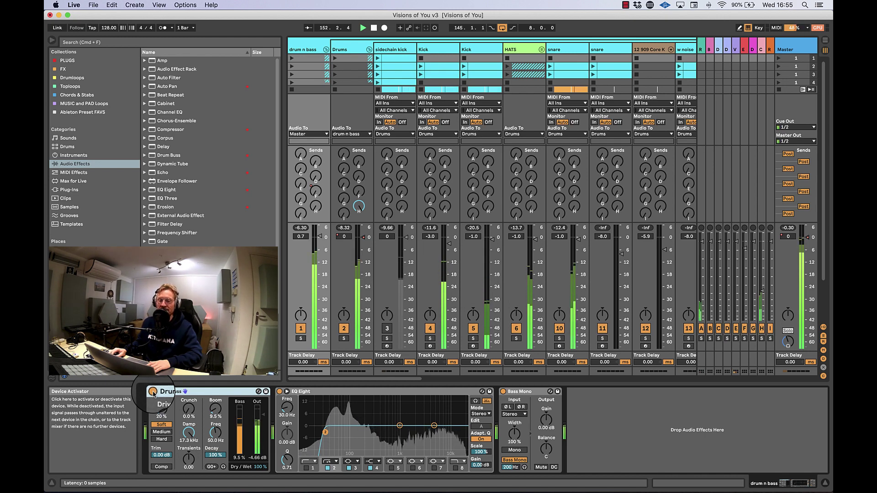
left_click(152, 392)
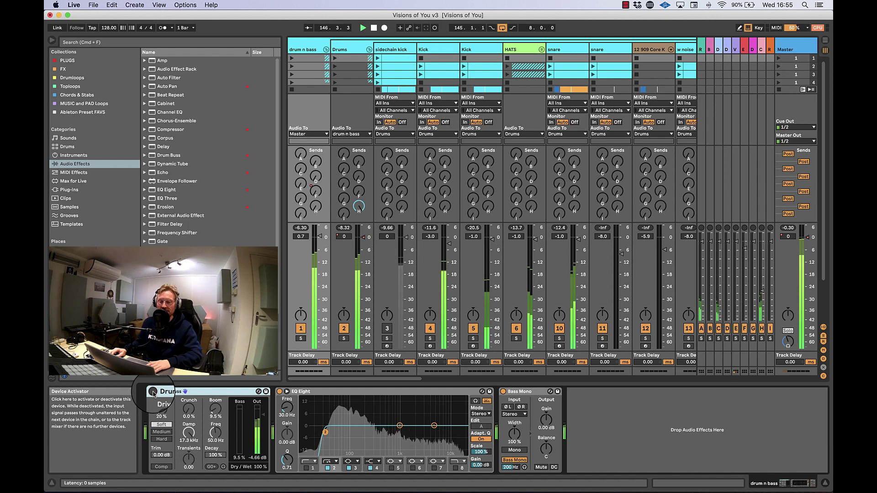
left_click(153, 392)
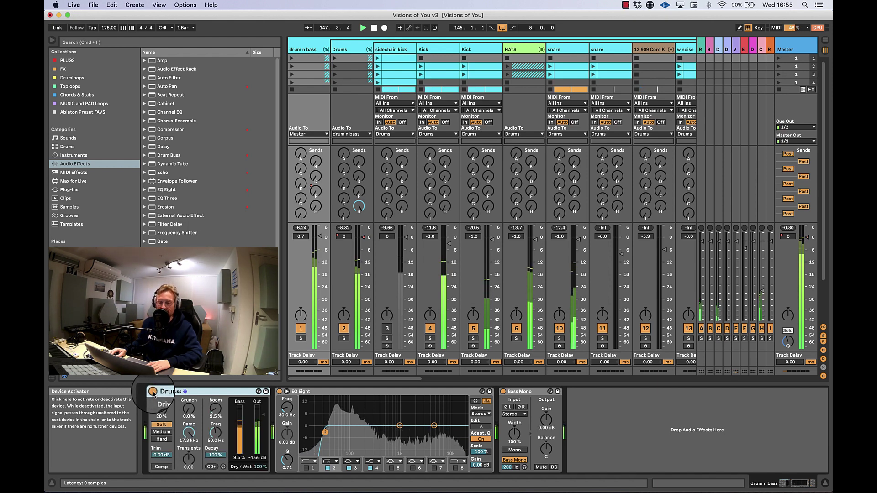
key("space")
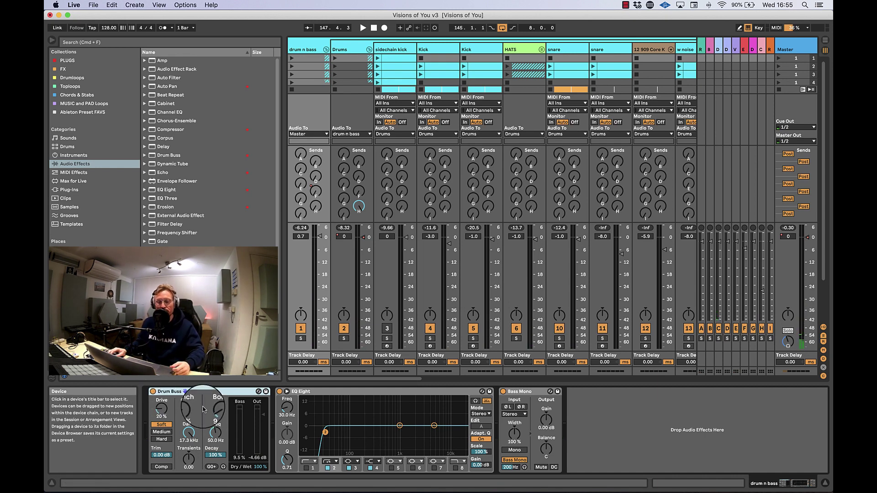
Step: Try the Drum Buss's Crunch at 17 % during playback
left_click_drag(188, 408, 189, 400)
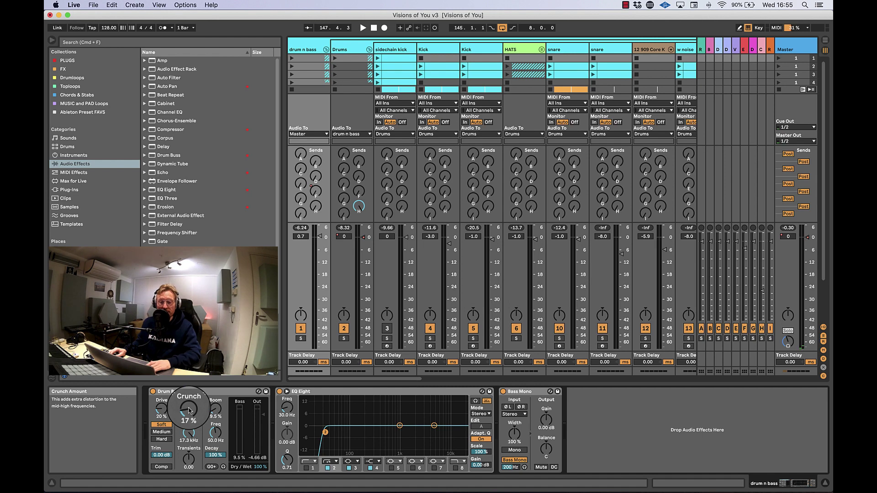
key("space")
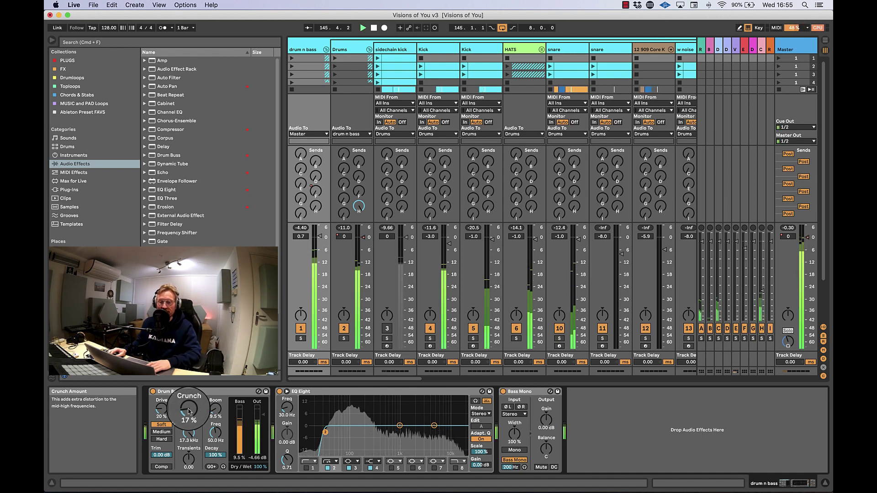
key("space")
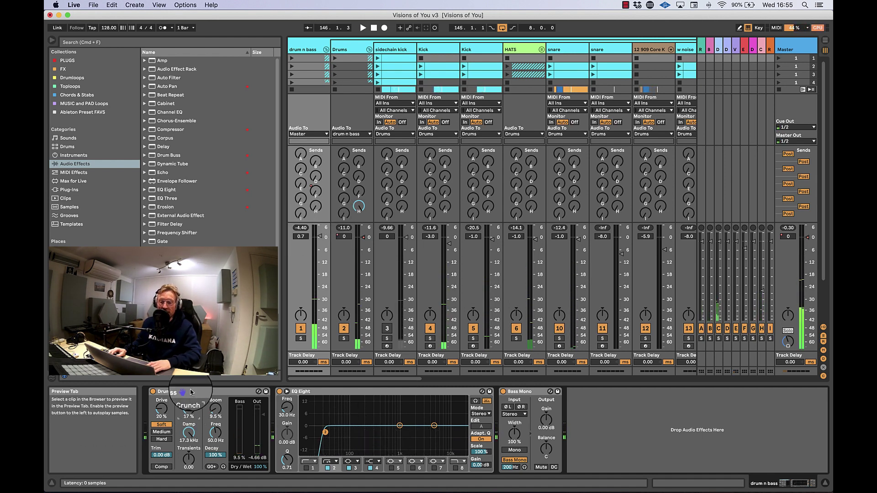
Step: Set the Drum Buss's Crunch to 9.5 % and Drive to 17 %, and compare the loop with the device bypassed and active
left_click_drag(188, 406, 161, 411)
key("space")
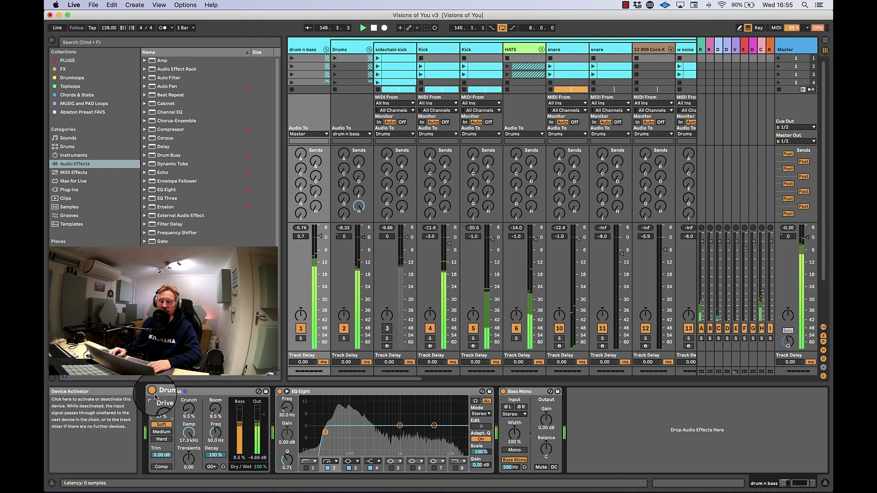
left_click(153, 392)
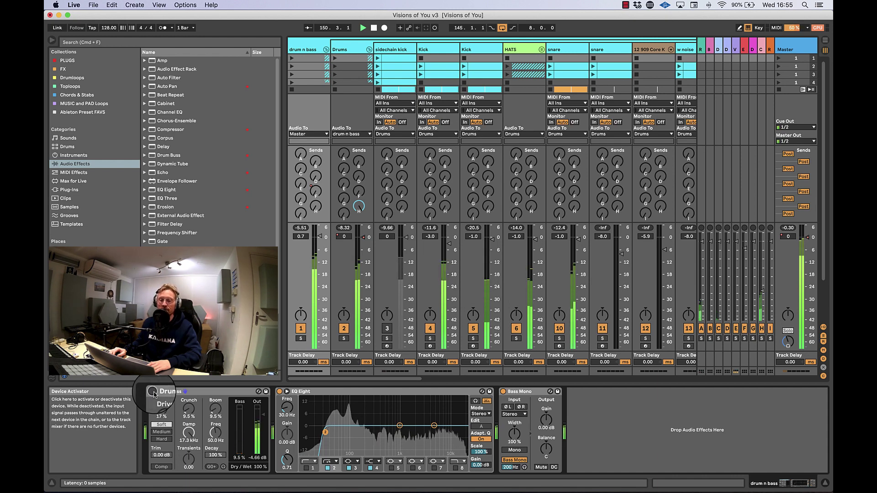
left_click(153, 392)
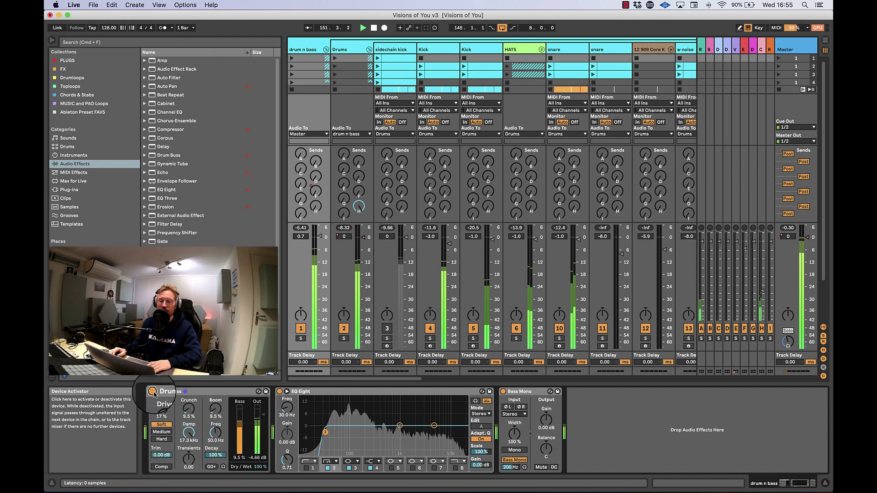
key("space")
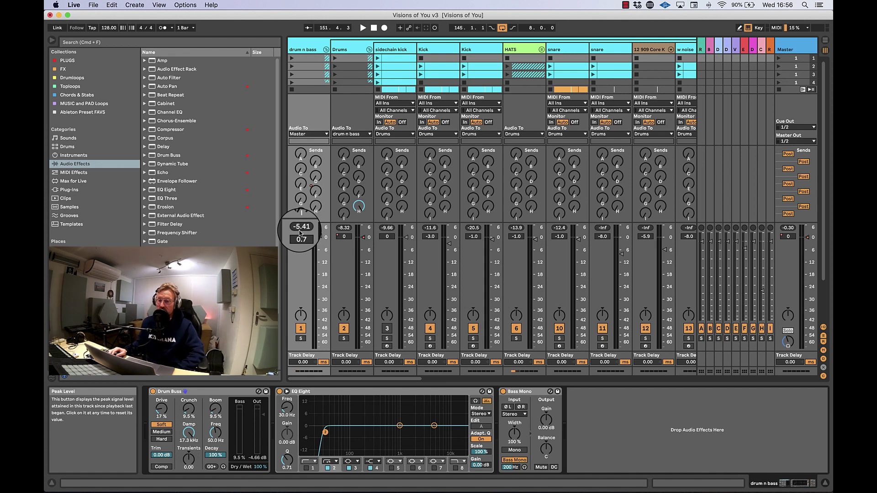
Step: Examine the device chains of the Kick tracks and the drum n bass group in turn
left_click(445, 52)
left_click(470, 51)
left_click(434, 50)
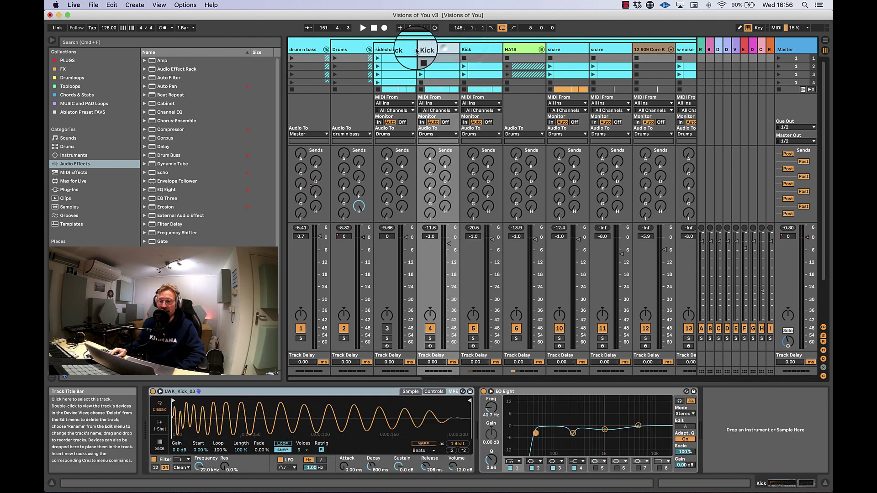
left_click(312, 51)
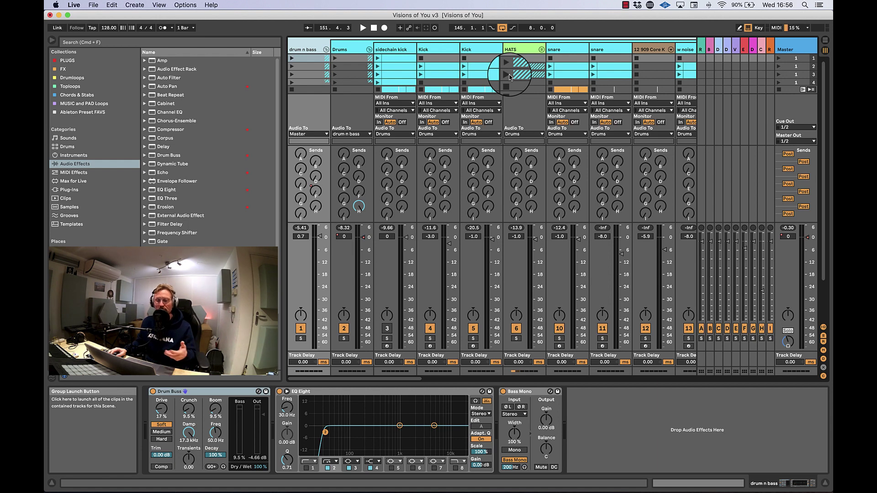
left_click(440, 51)
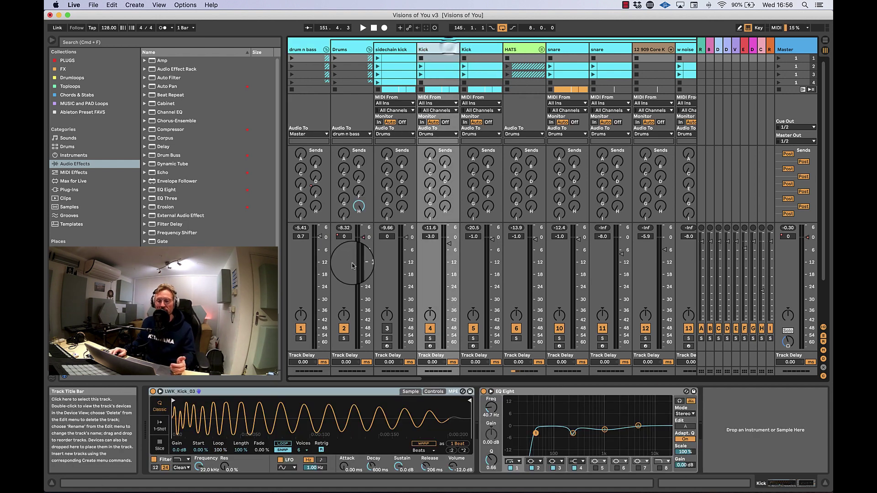
left_click(308, 50)
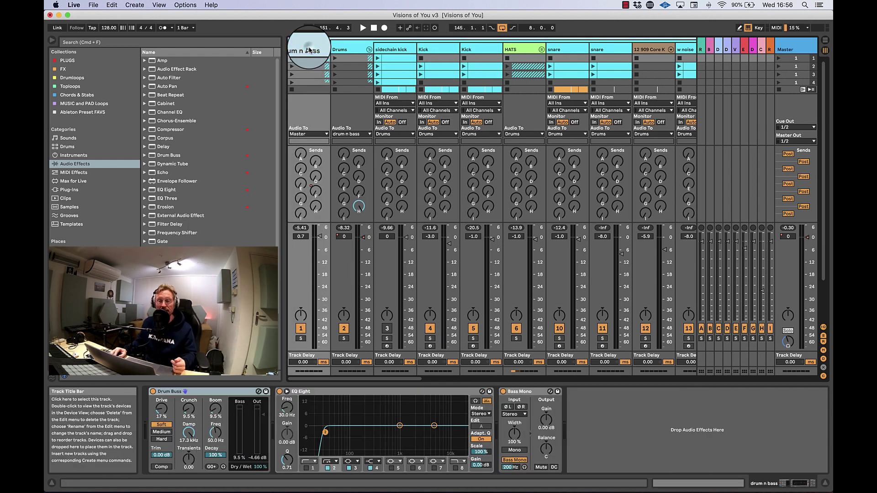